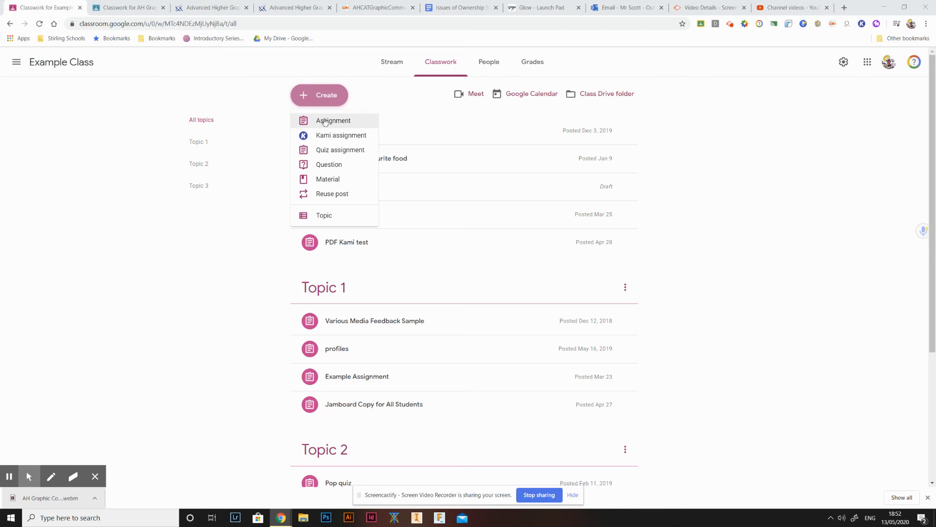
- Create a new assignment titled "Quiz"
left_click(324, 121)
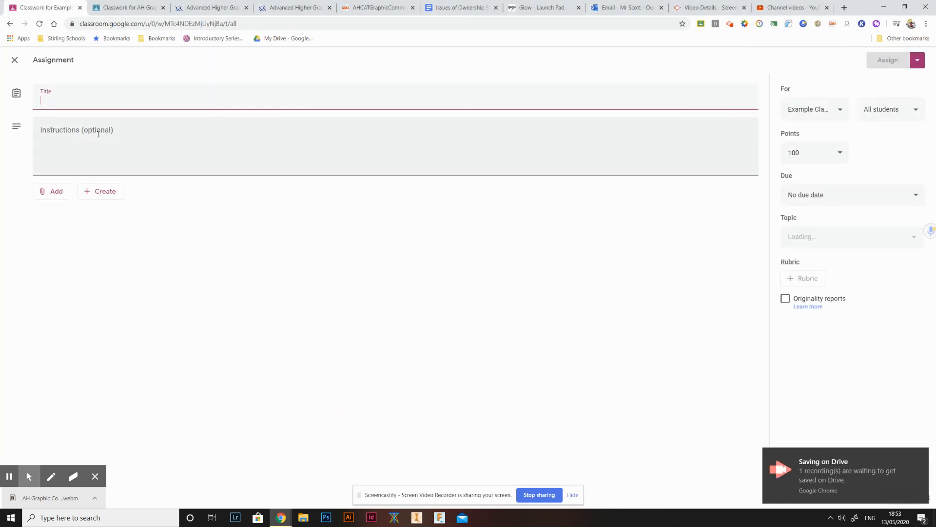
type("Quiz")
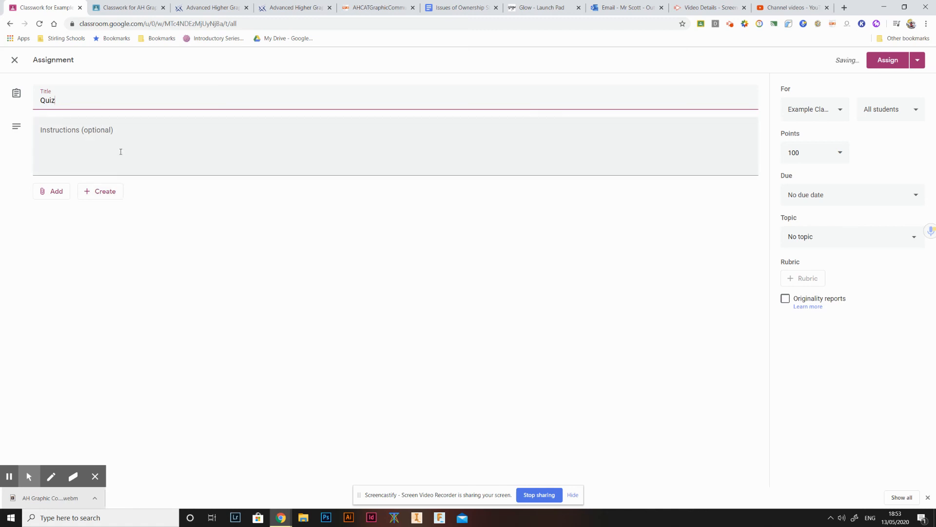
- Attach the Example Quiz form from Google Drive, searching for "example quiz"
left_click(56, 192)
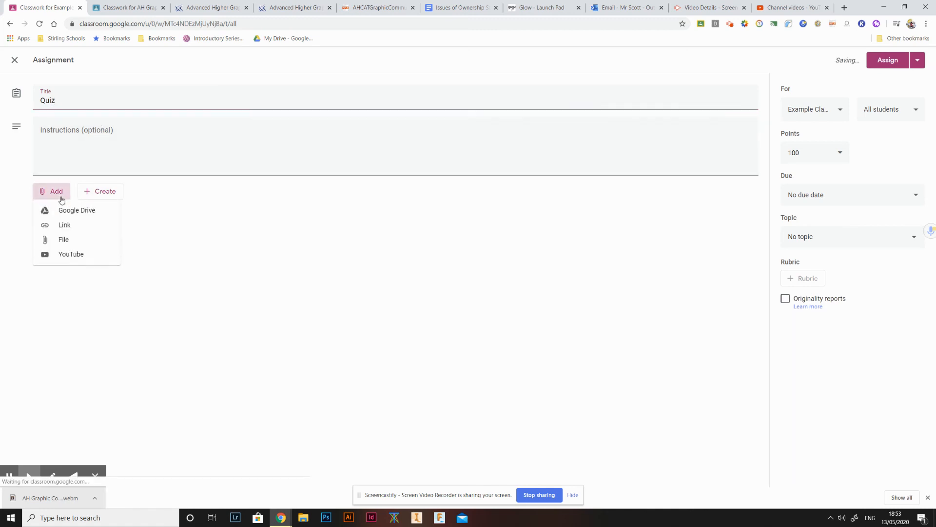
left_click(103, 215)
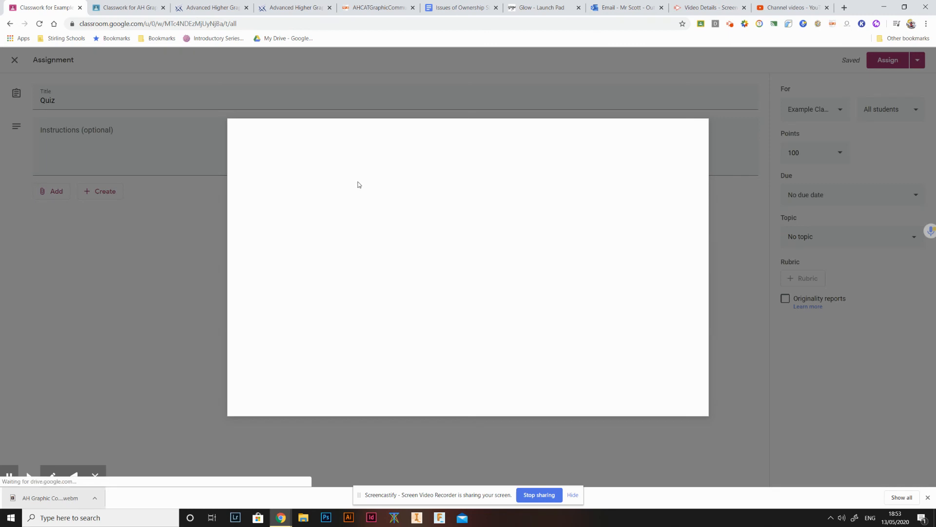
left_click(325, 155)
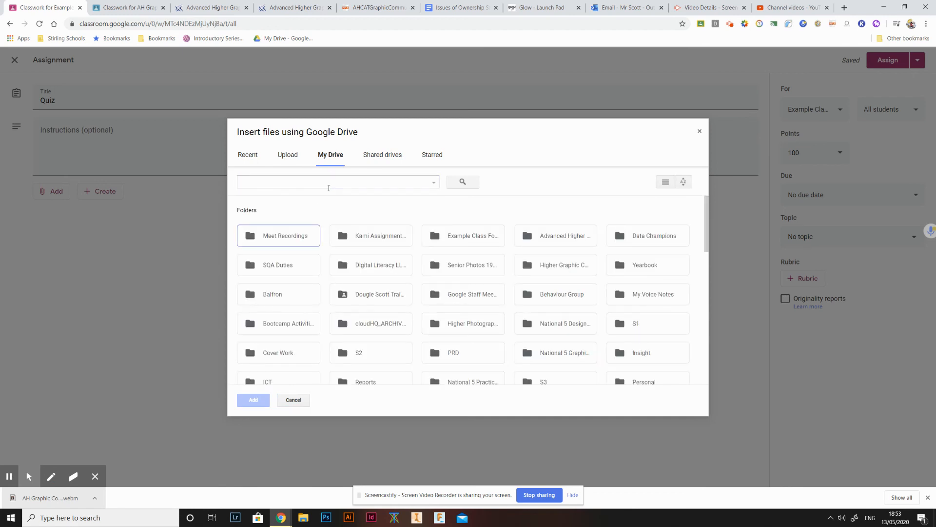
scroll(329, 187, "down", 3)
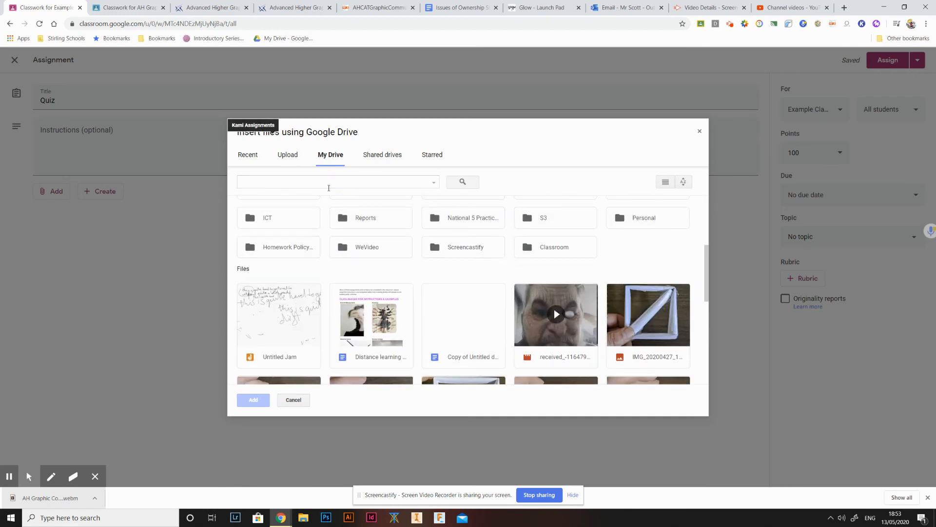
left_click(328, 187)
type("e")
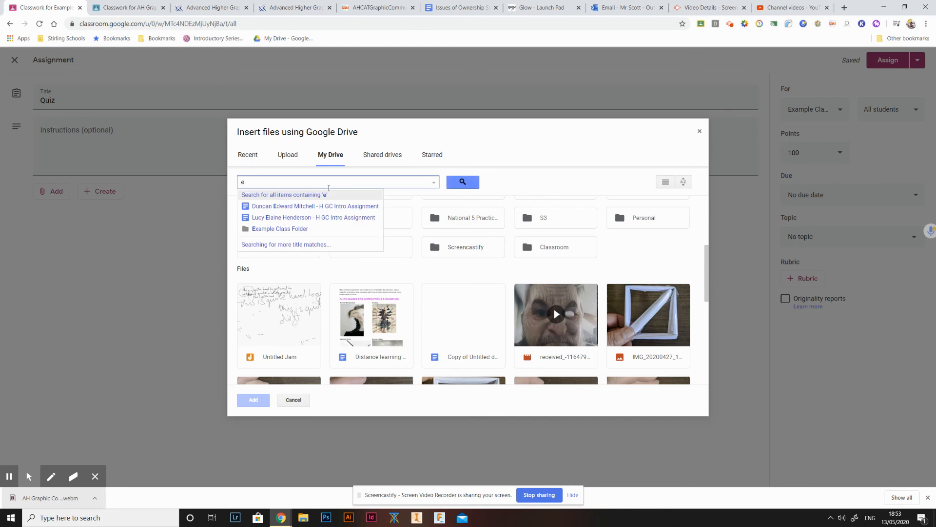
type("xample")
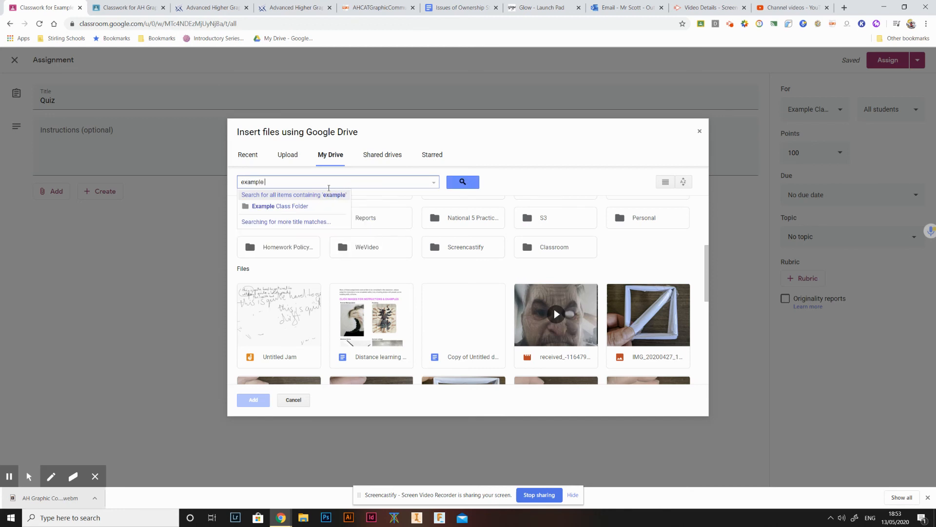
type(" quiz")
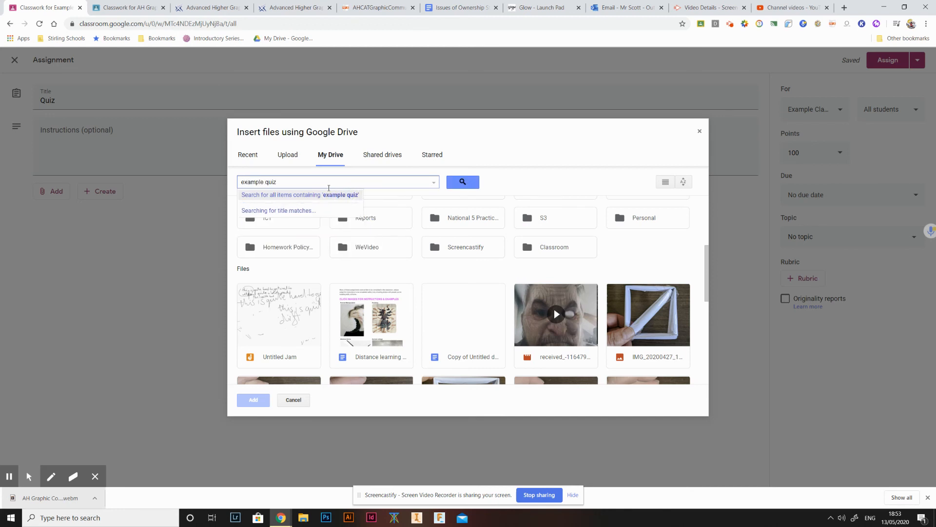
left_click(462, 182)
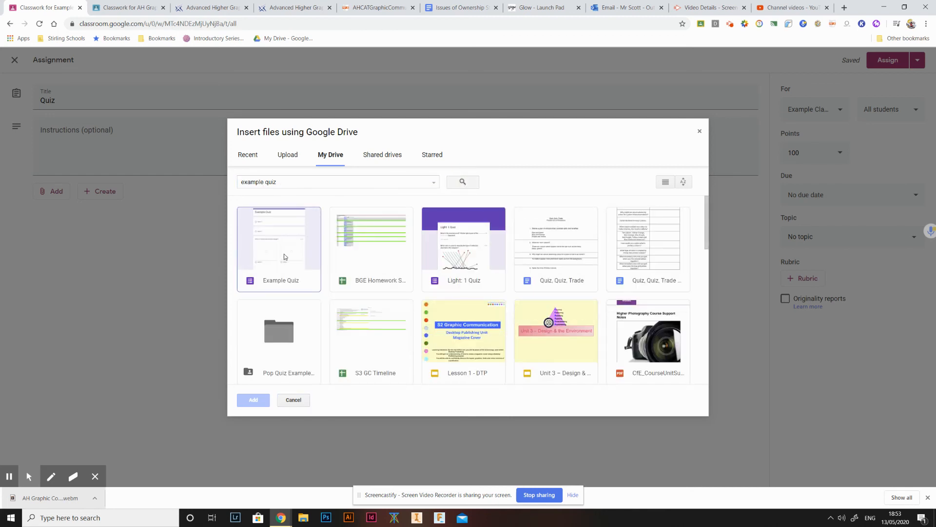
left_click(283, 254)
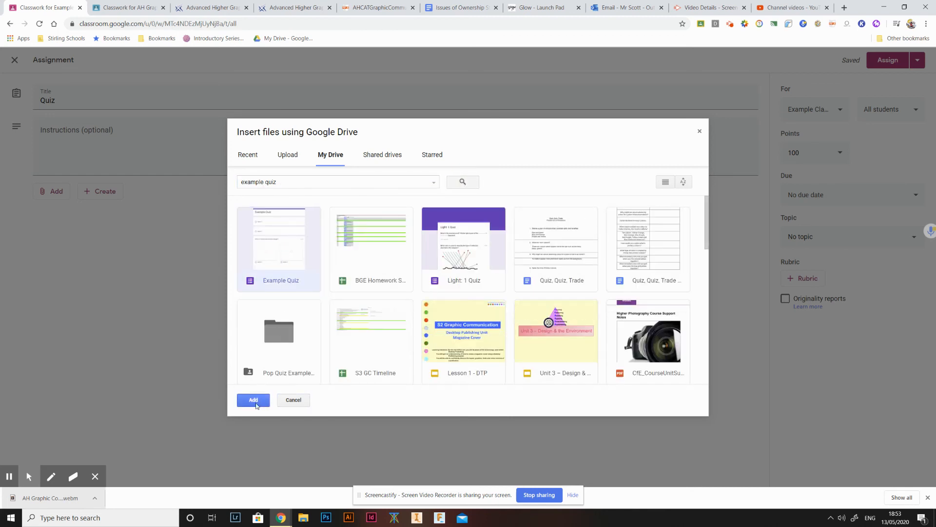
left_click(253, 401)
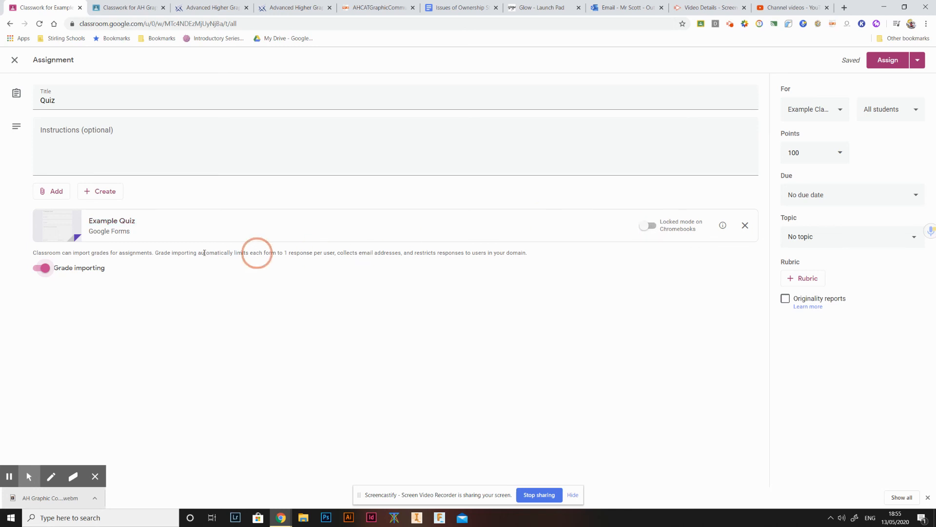
- Open the attached Example Quiz form, review its settings, enable Limit to 1 response and save
left_click(110, 224)
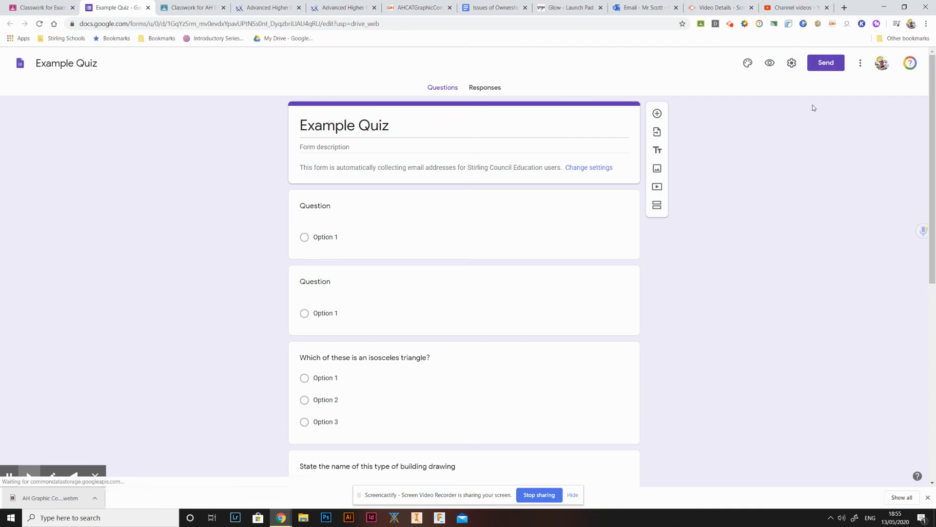
left_click(792, 62)
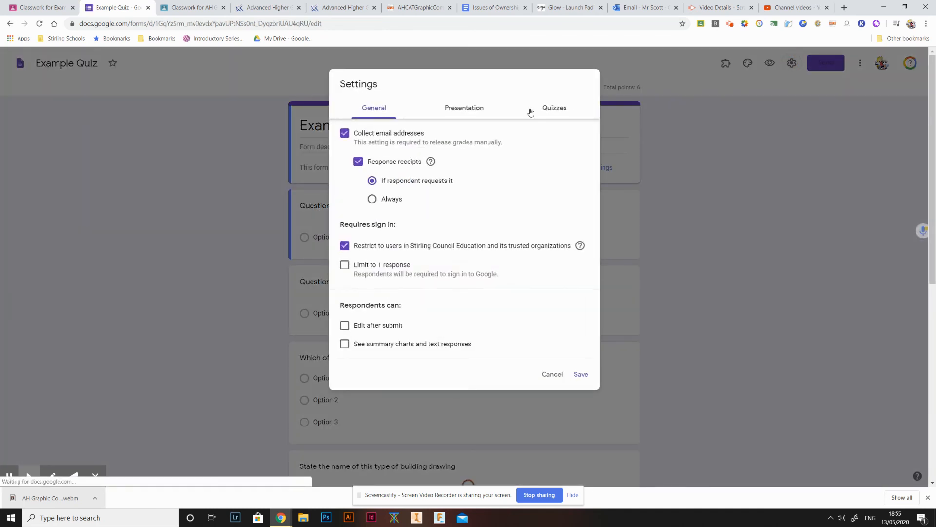
left_click(534, 111)
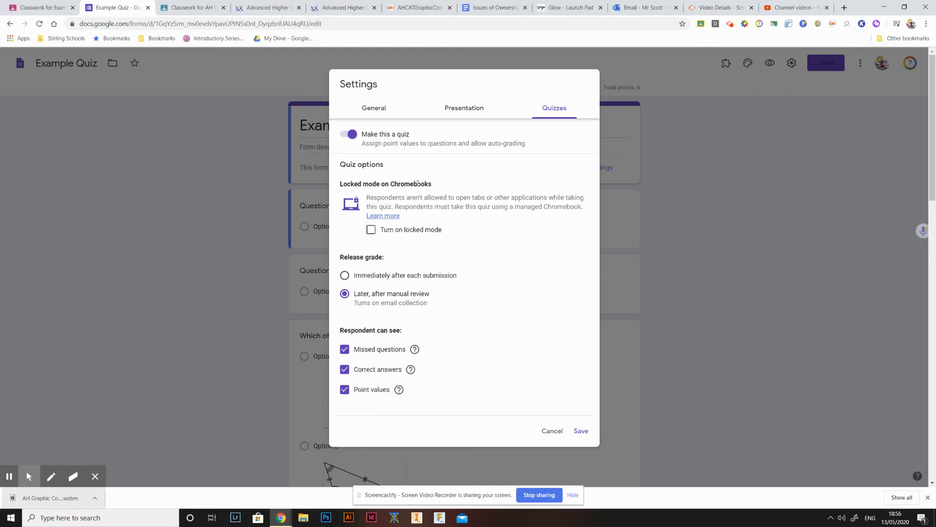
left_click(458, 116)
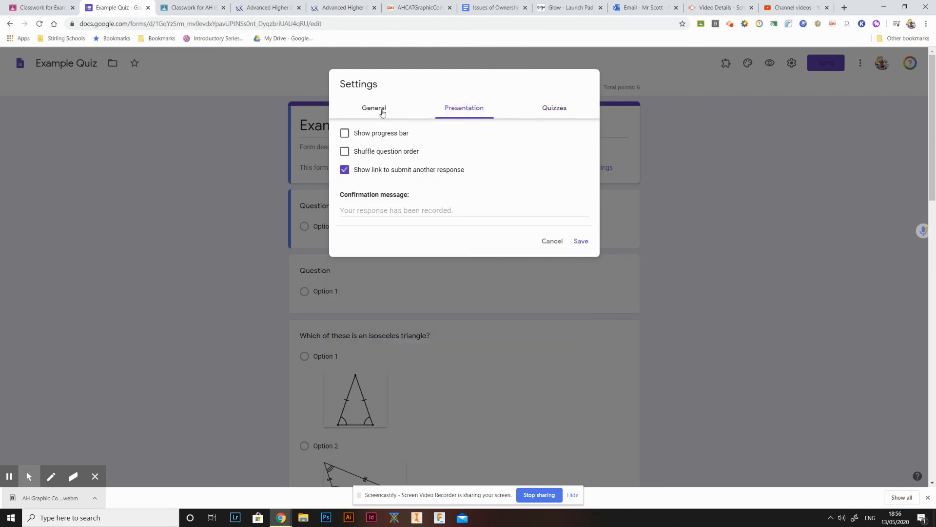
left_click(381, 108)
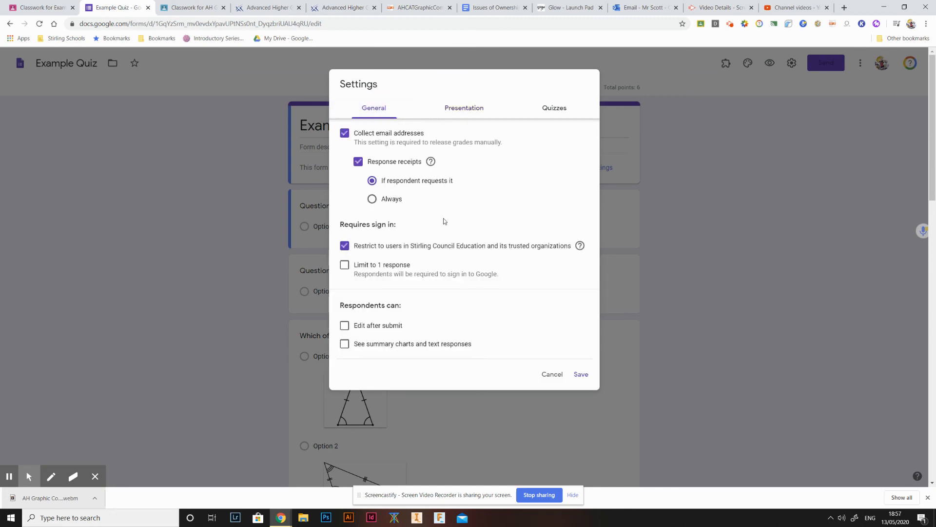
left_click(345, 270)
left_click(578, 376)
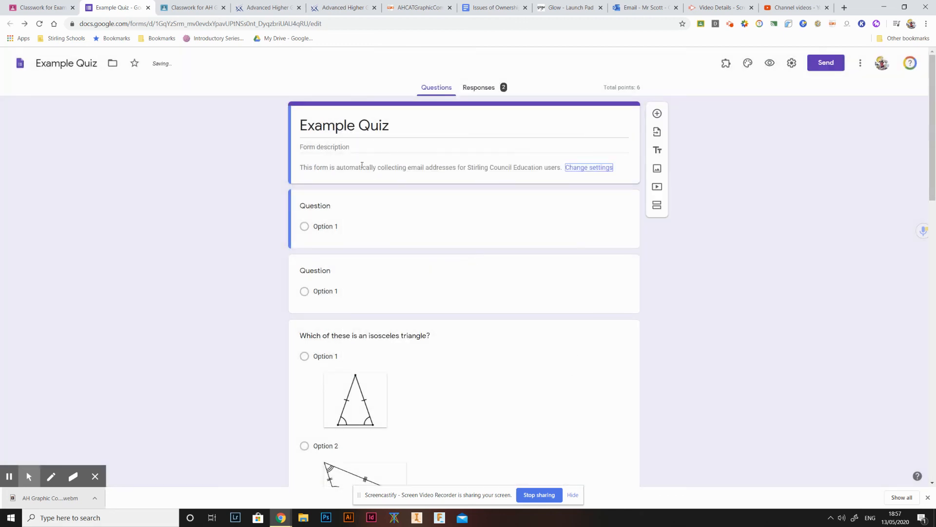
- Back in the assignment, set the points to 6 and assign it
left_click(27, 10)
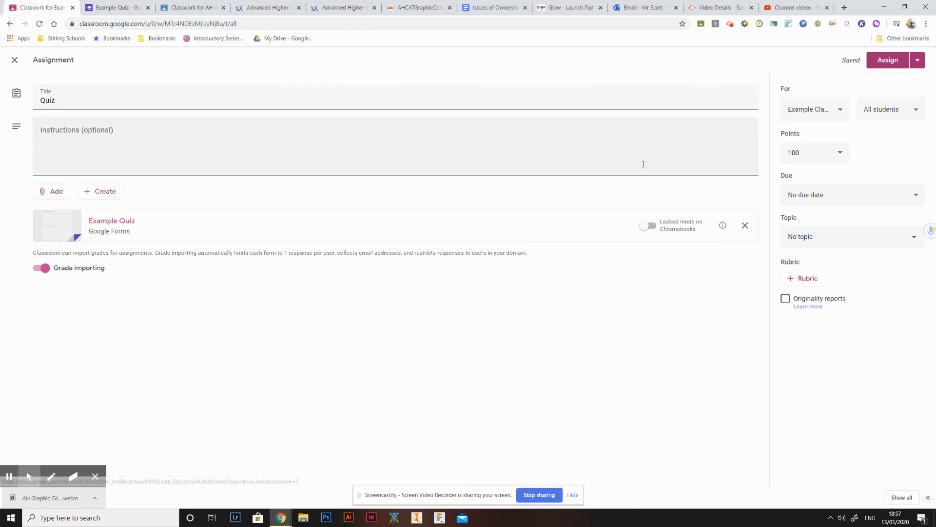
left_click(117, 7)
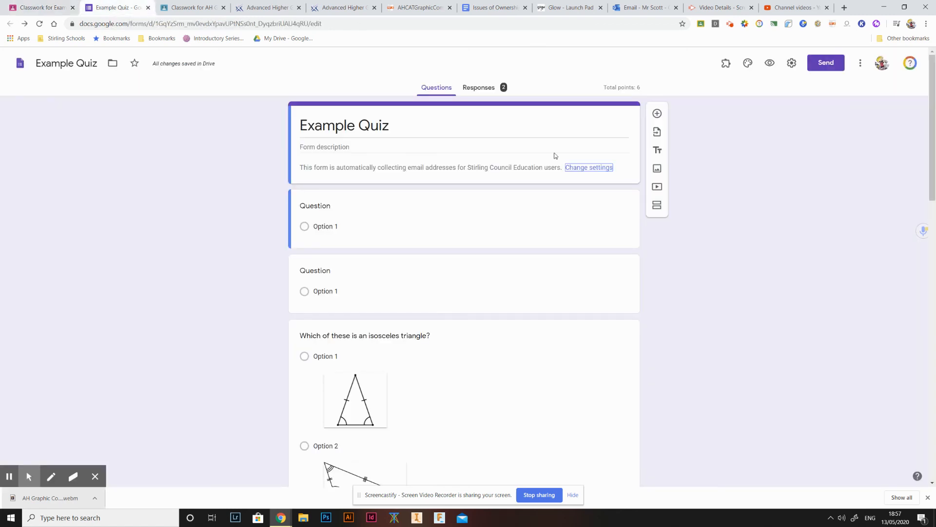
left_click(39, 7)
left_click(809, 152)
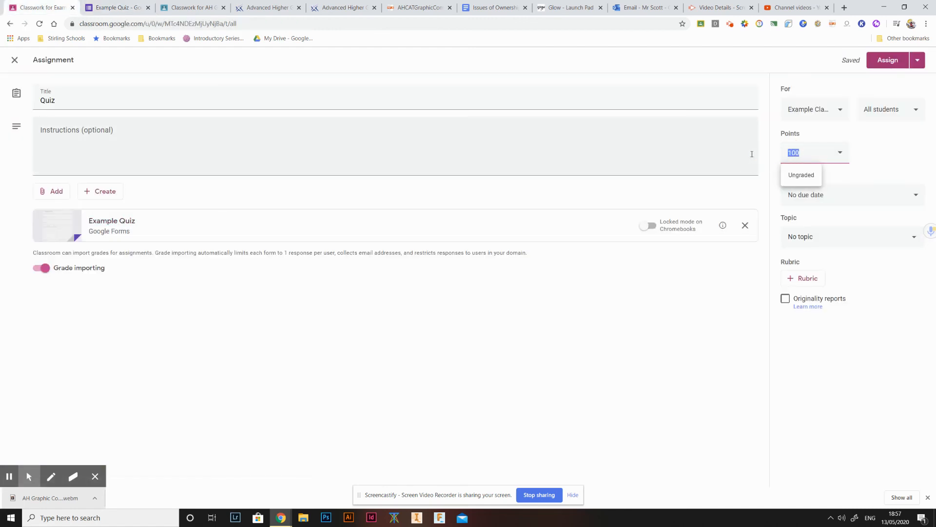
type("6")
left_click(882, 60)
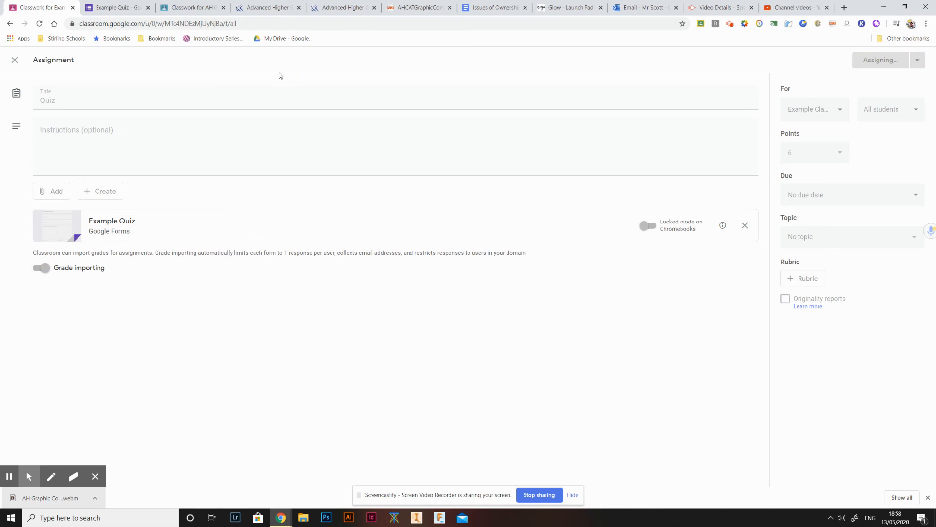
- Switch to the student's browser window, refresh the class stream and open the Quiz assignment's form
key("alt+Tab")
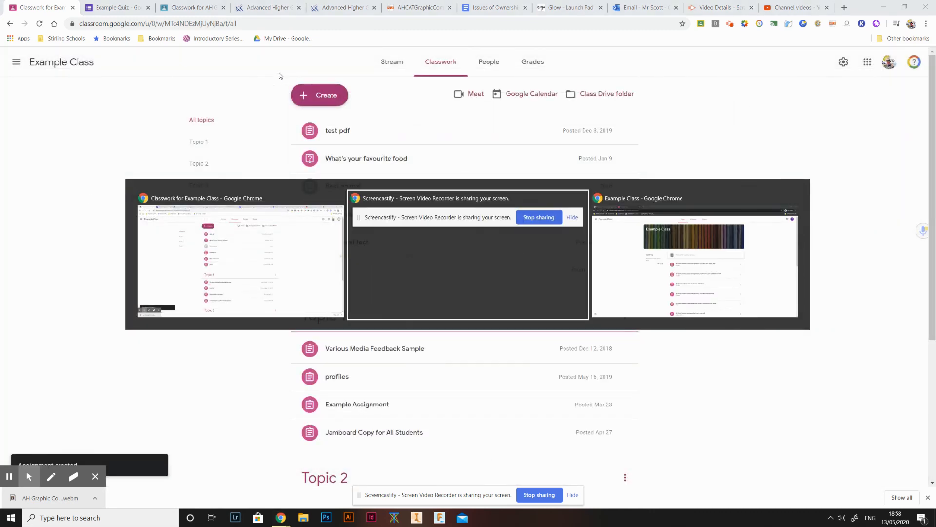
key("alt+Tab")
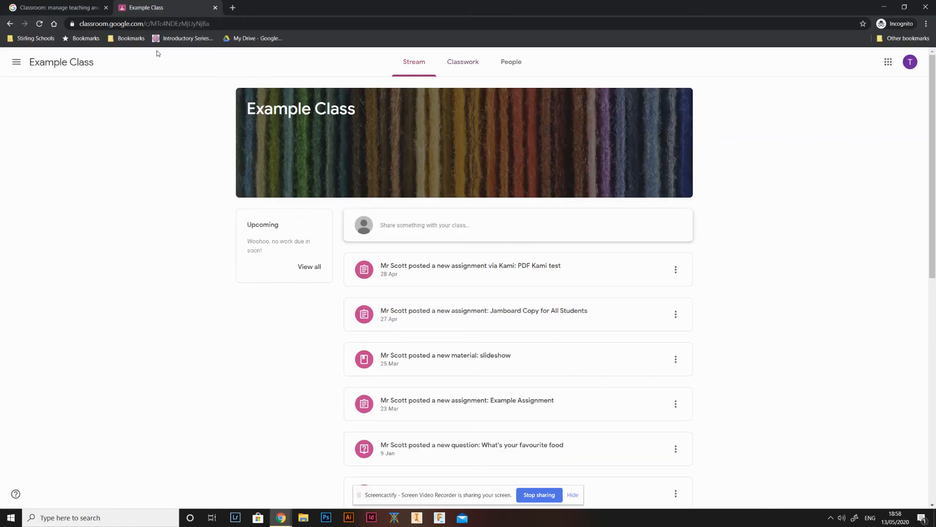
left_click(39, 23)
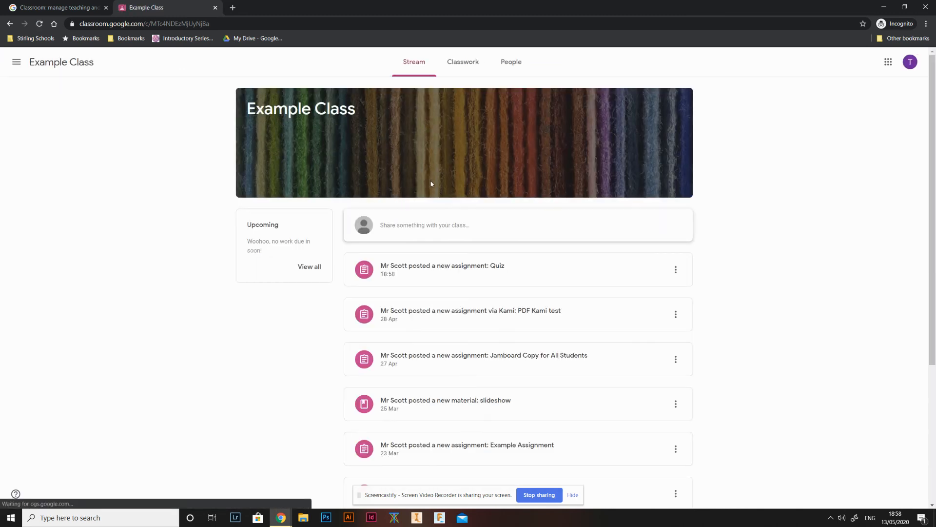
left_click(463, 281)
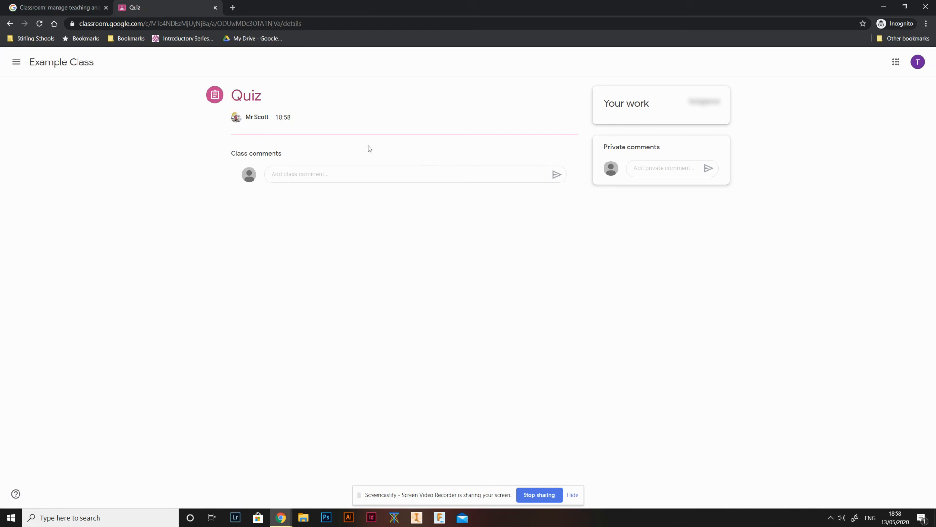
left_click(310, 168)
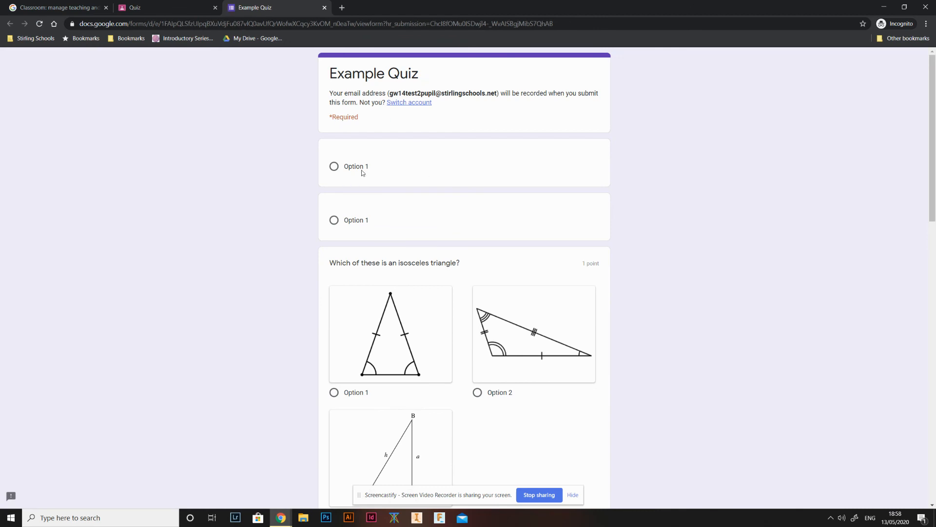
- Select Option 1 for the first two questions and for the isosceles triangle question
left_click(335, 167)
left_click(335, 220)
scroll(336, 219, "down", 4)
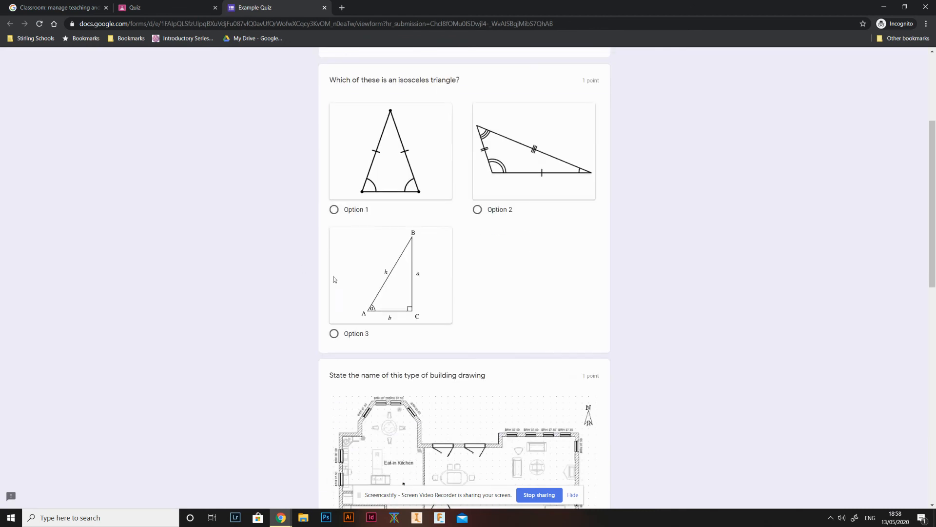
left_click(335, 210)
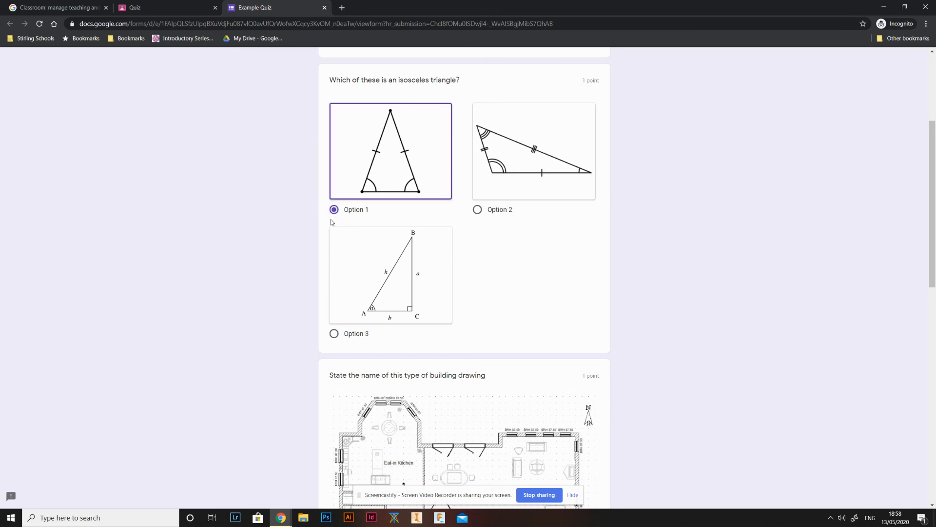
- Answer the building drawing question with "floor plan"
scroll(309, 250, "down", 4)
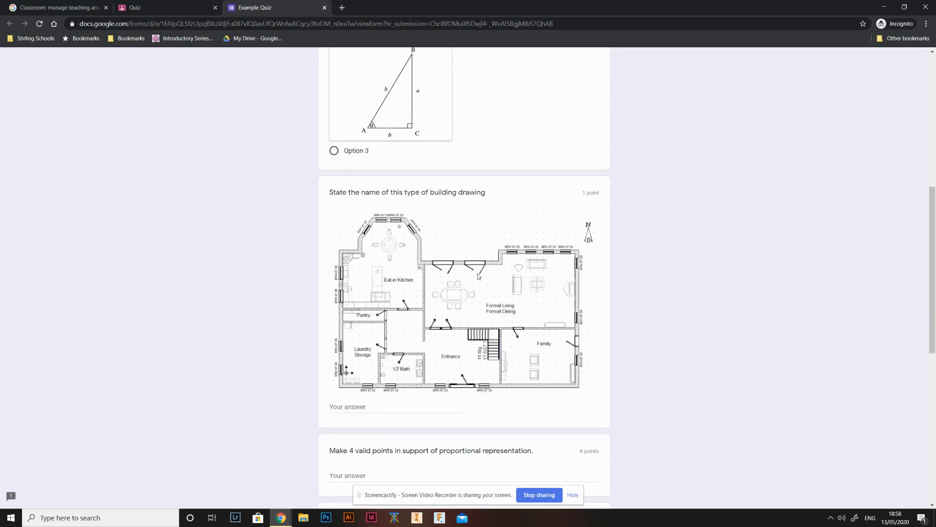
scroll(399, 350, "down", 1)
left_click(400, 355)
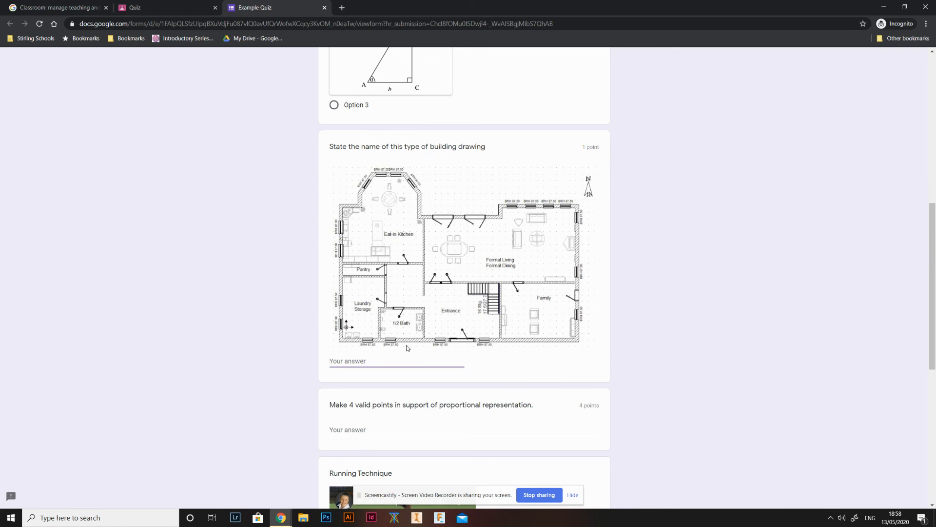
type("floor plan")
- Answer the proportional representation question with "blah blah blah"
scroll(400, 327, "down", 2)
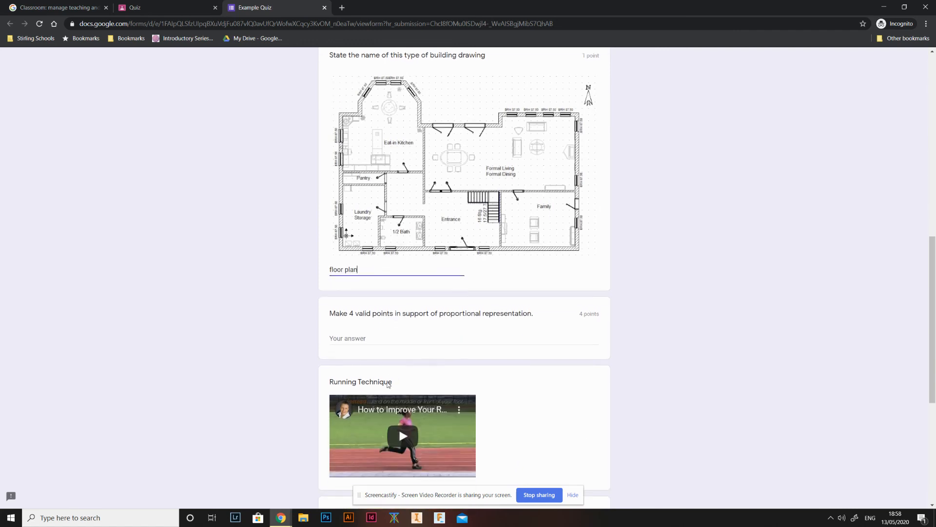
left_click(400, 341)
type("b")
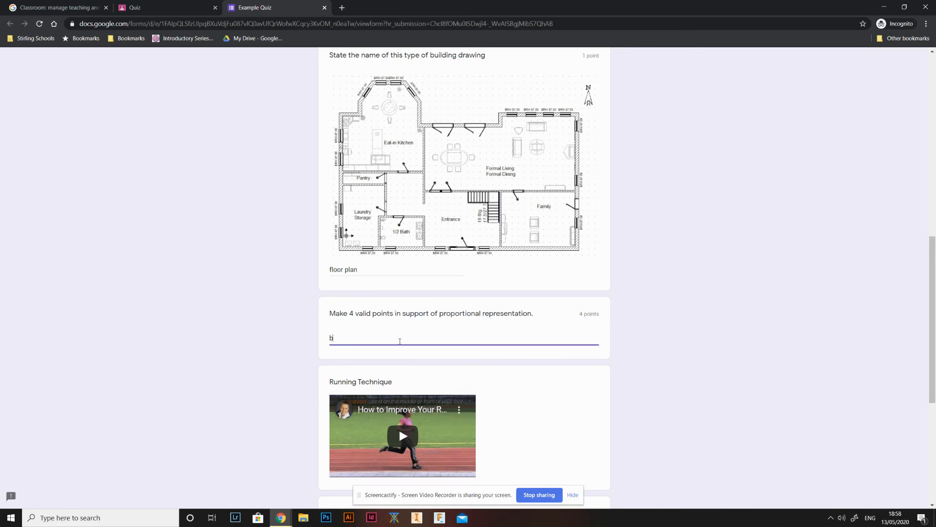
type("lah blah blah")
- Answer the running technique mistakes question with "xyz"
scroll(400, 342, "down", 5)
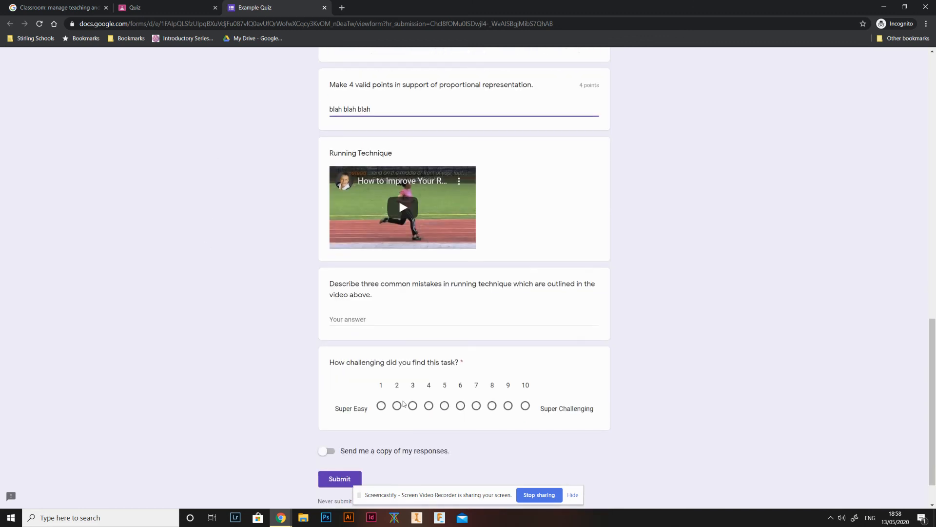
left_click(400, 317)
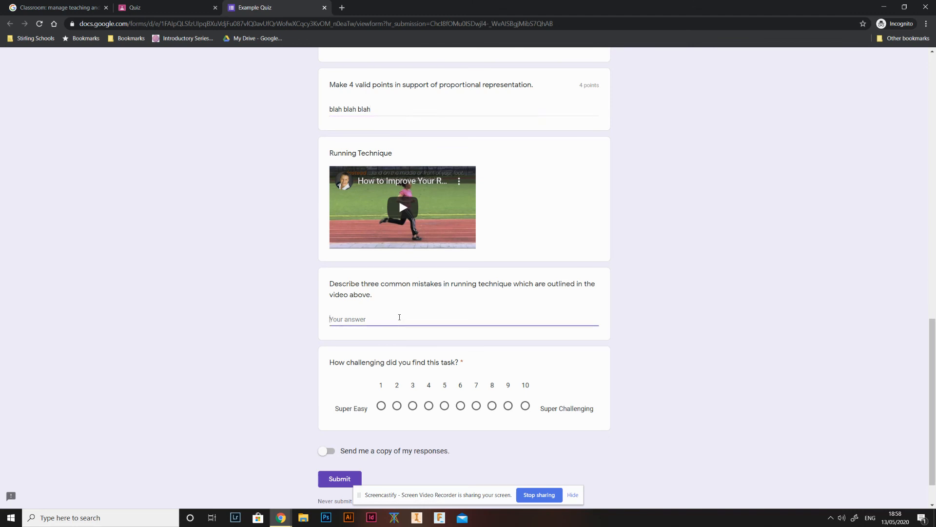
type("xyz")
- Rate the task's challenge as 2 and submit the quiz
left_click(397, 406)
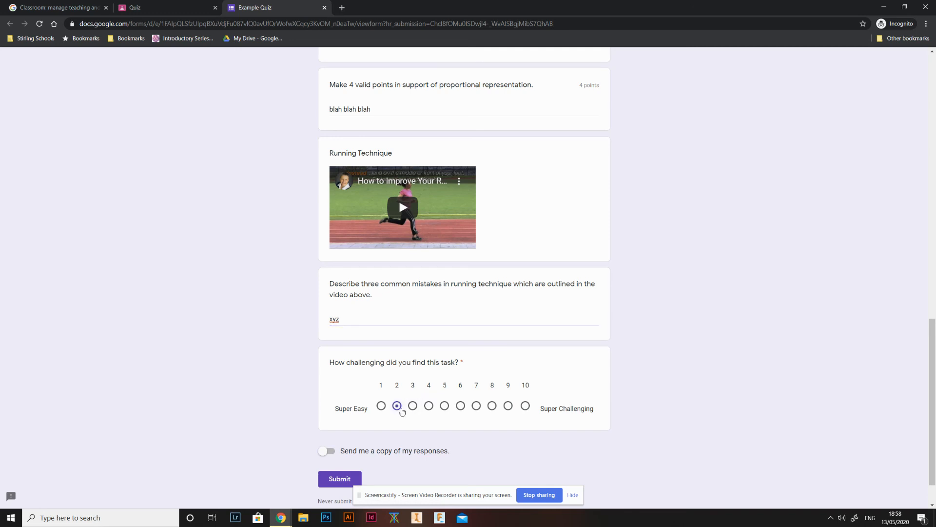
scroll(397, 436, "down", 1)
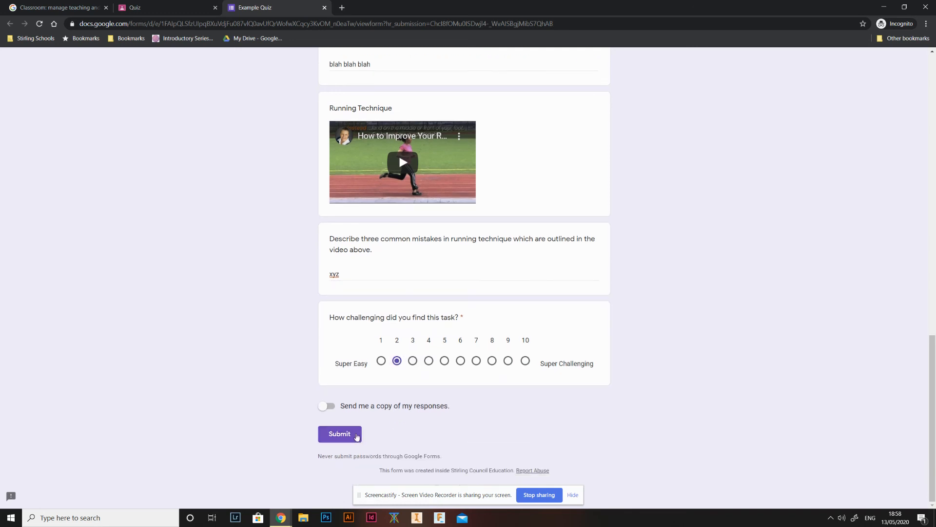
left_click(357, 436)
- Switch to the teacher's window and open the Quiz assignment's turned-in student work
key("alt+Tab")
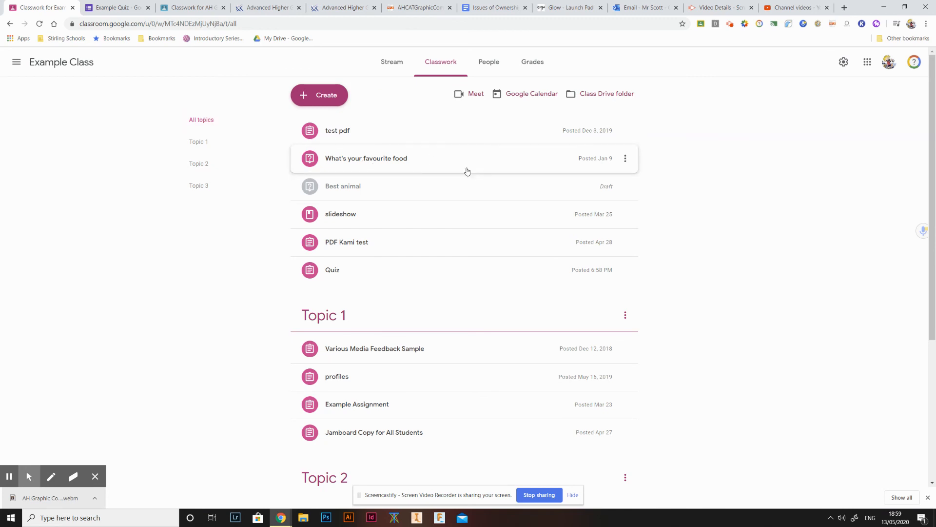
left_click(374, 275)
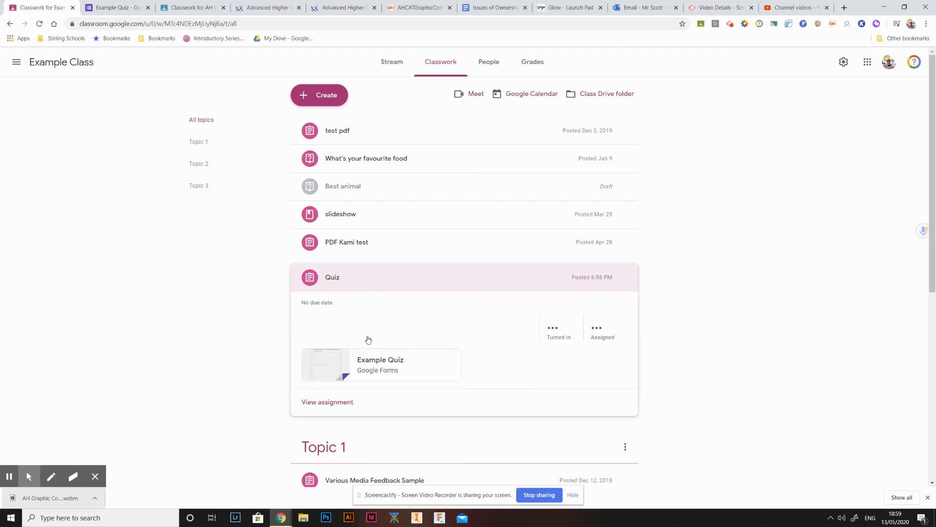
left_click(554, 332)
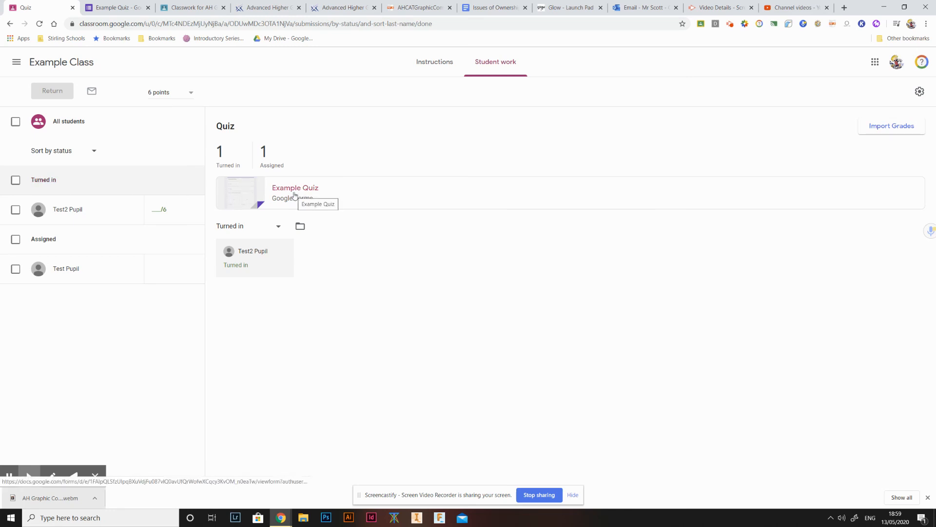
- Open the Example Quiz form in edit mode and review its responses summary
left_click(294, 195)
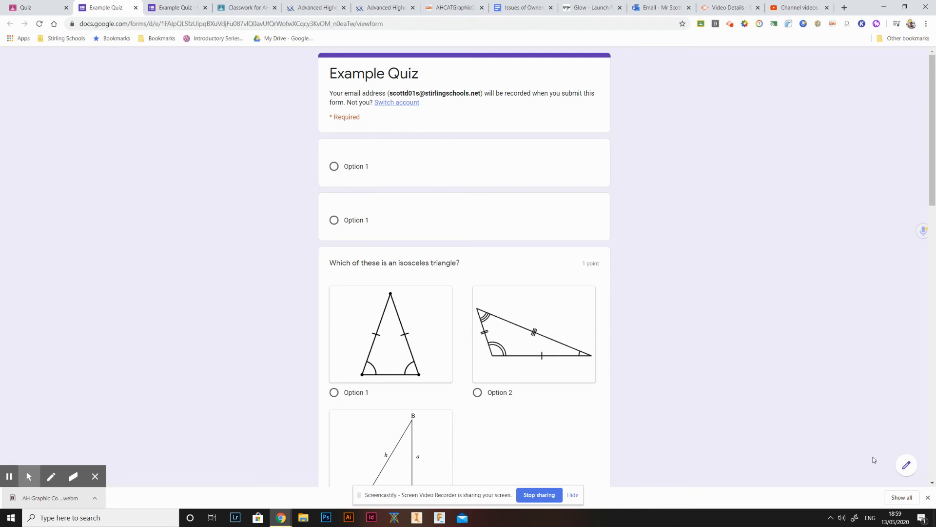
left_click(905, 463)
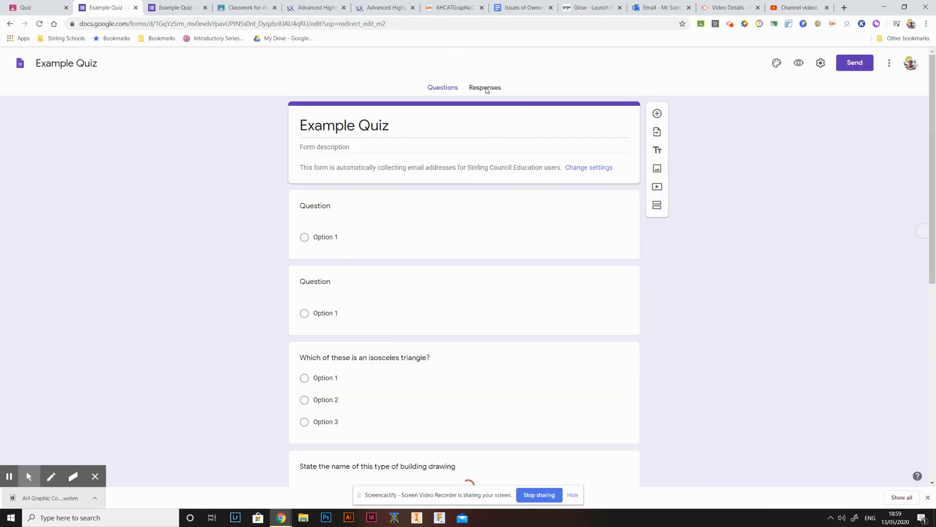
left_click(484, 87)
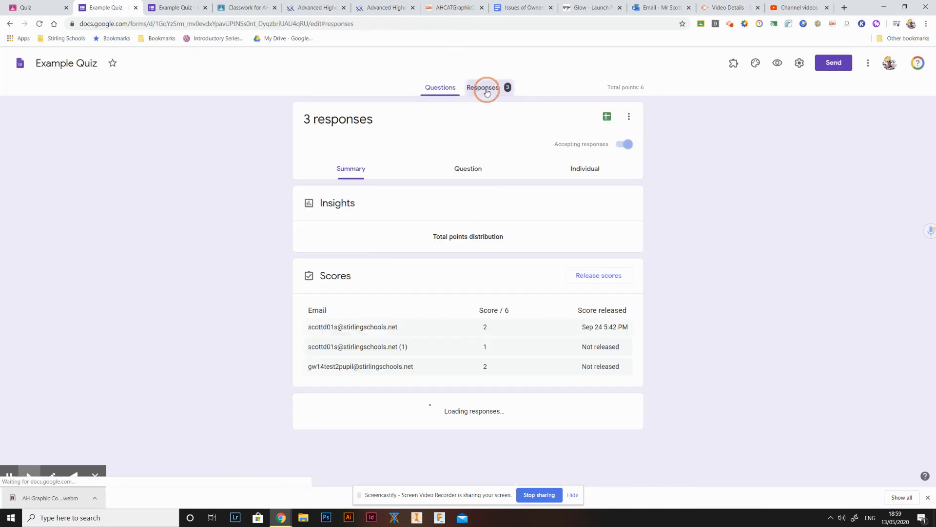
scroll(375, 240, "down", 2)
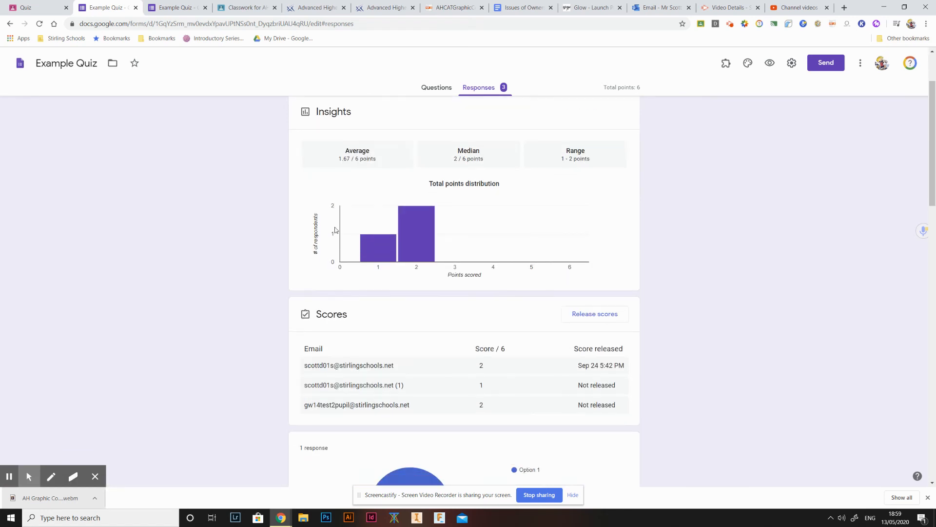
scroll(487, 183, "up", 2)
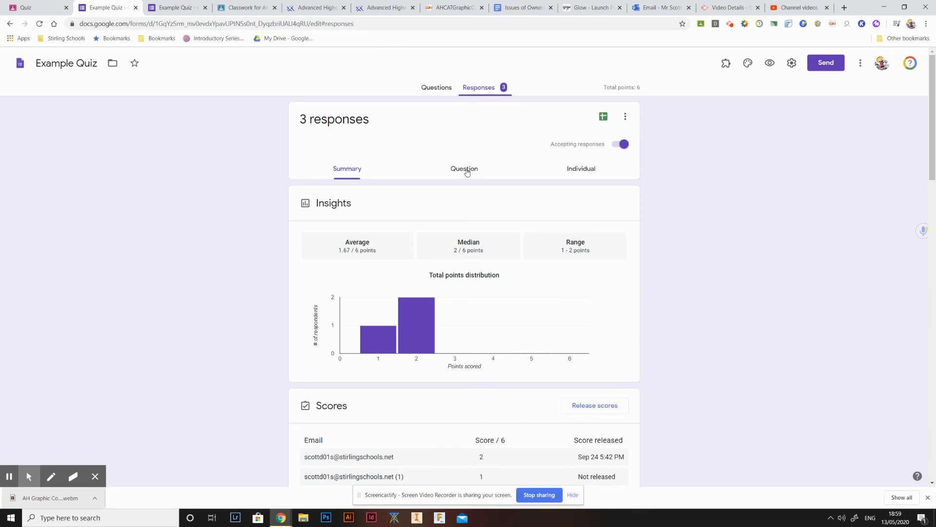
- Switch to individual responses and select the test pupil's submission
left_click(575, 170)
left_click(399, 197)
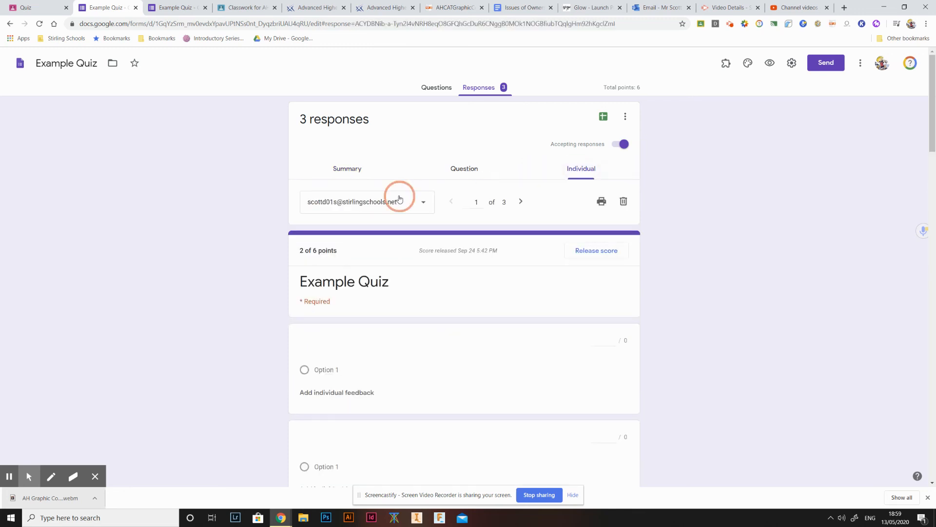
scroll(385, 232, "down", 1)
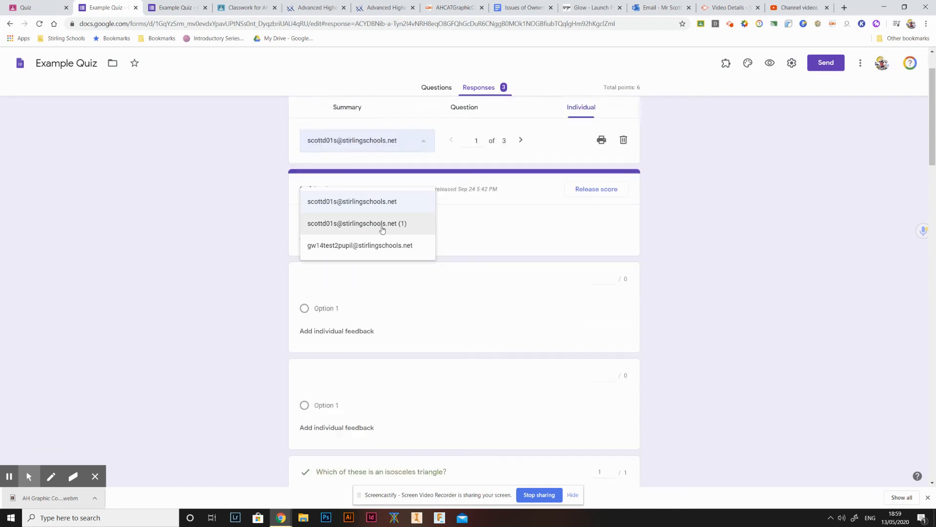
scroll(382, 229, "down", 1)
scroll(390, 215, "up", 1)
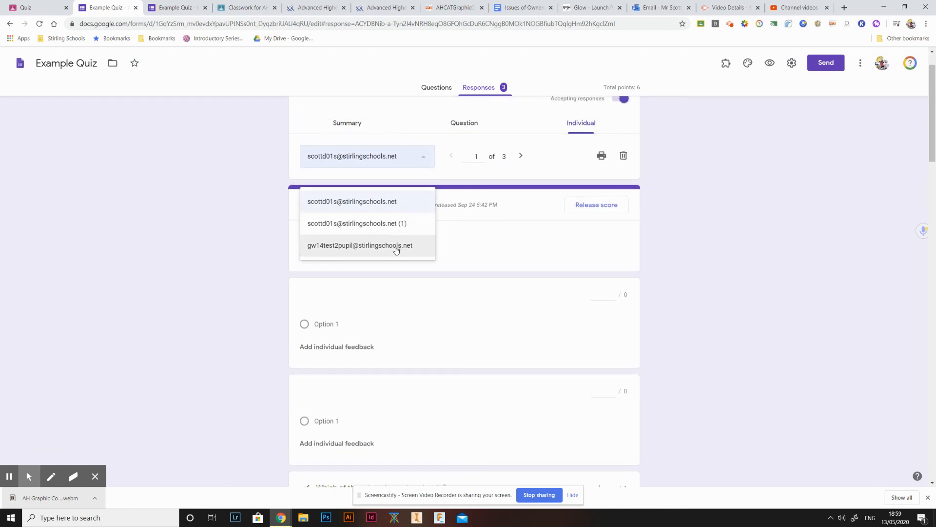
left_click(395, 248)
left_click(706, 266)
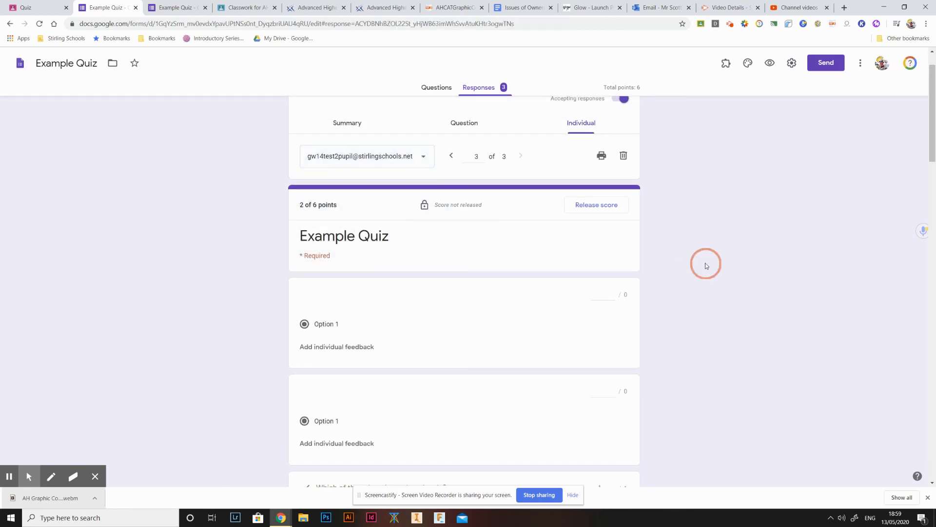
- Award 1 point each to the first two Option 1 questions in the pupil's response
scroll(412, 266, "down", 3)
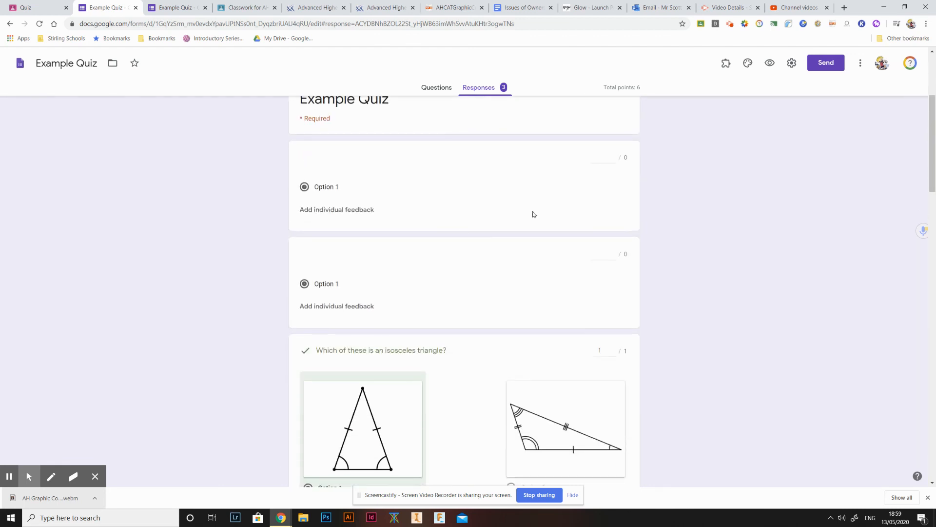
left_click(612, 155)
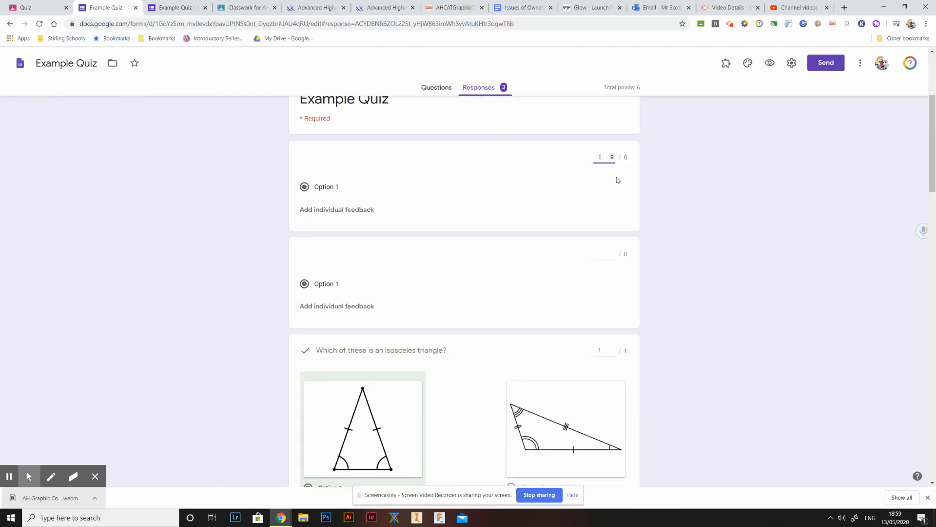
left_click(613, 253)
- Set scores on the proportional representation, running technique and challenge answers, then save the pending edits
scroll(597, 273, "down", 4)
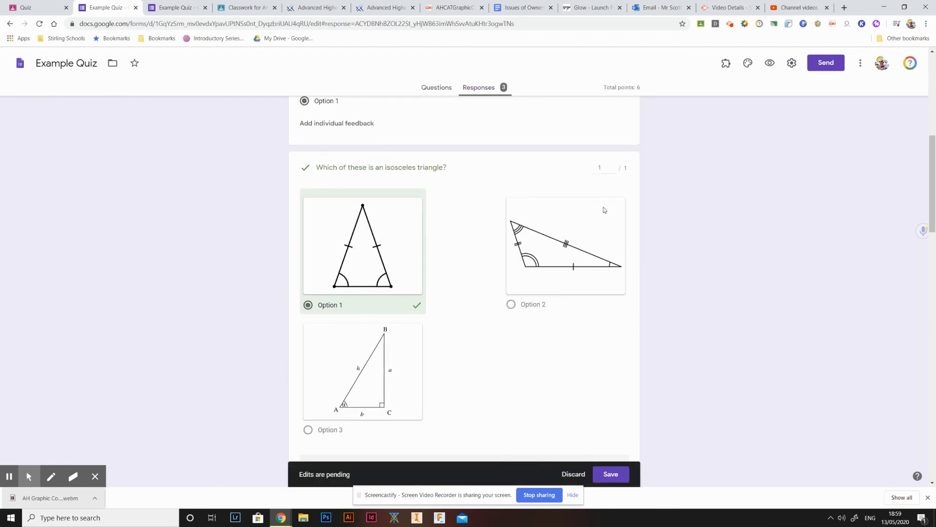
scroll(449, 179, "down", 11)
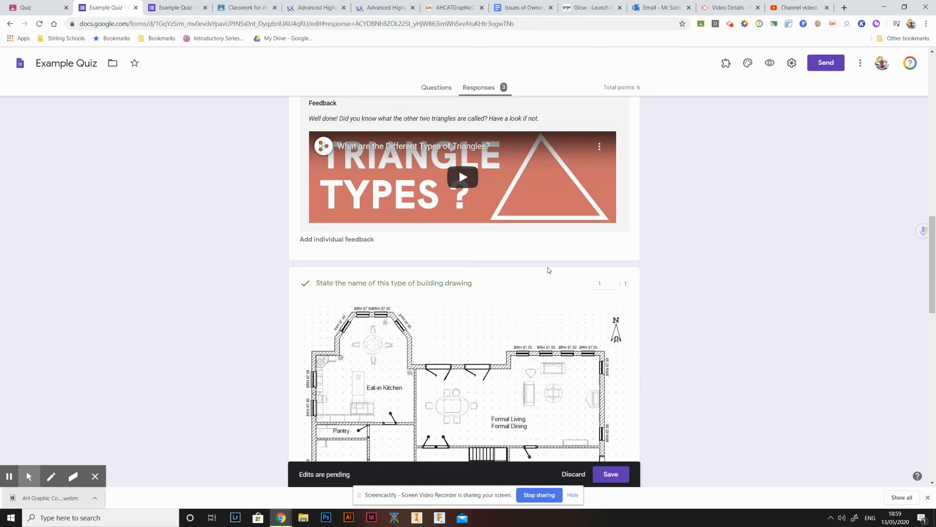
scroll(447, 266, "down", 2)
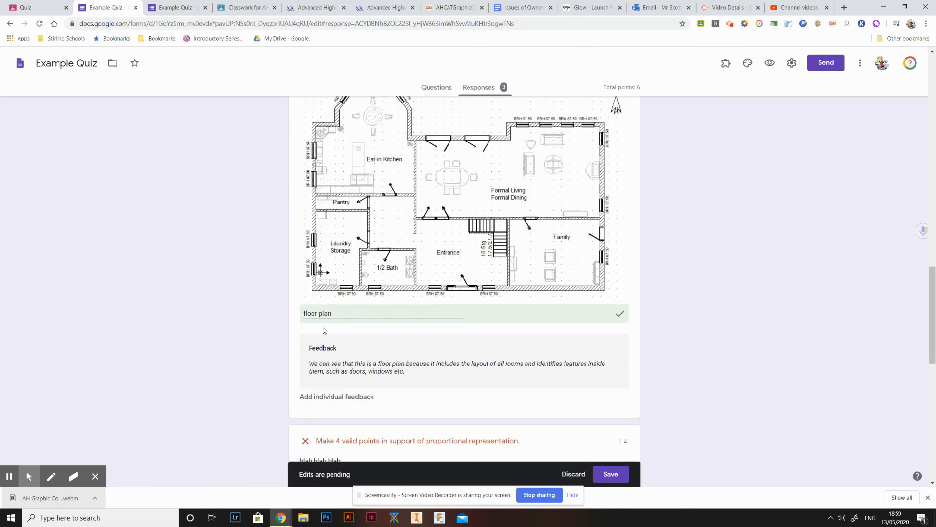
scroll(590, 317, "down", 1)
scroll(588, 324, "down", 6)
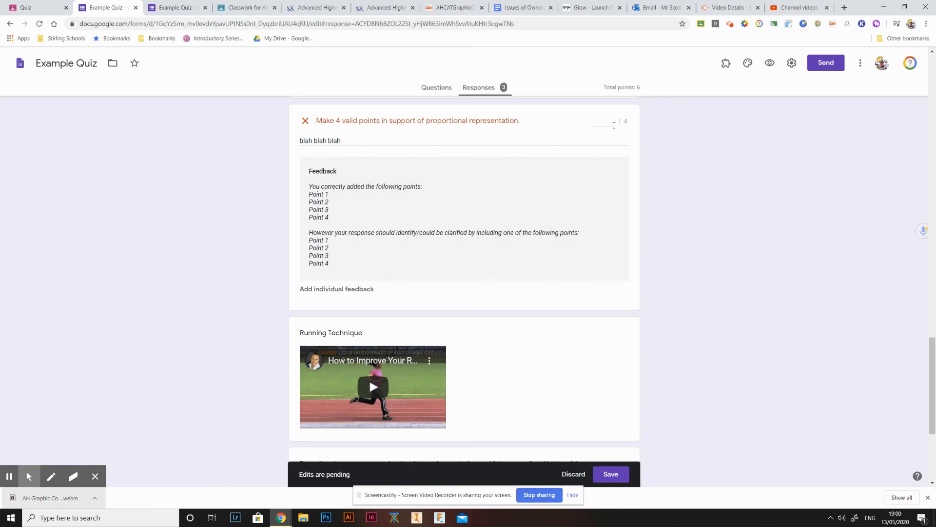
left_click(613, 123)
scroll(574, 192, "down", 4)
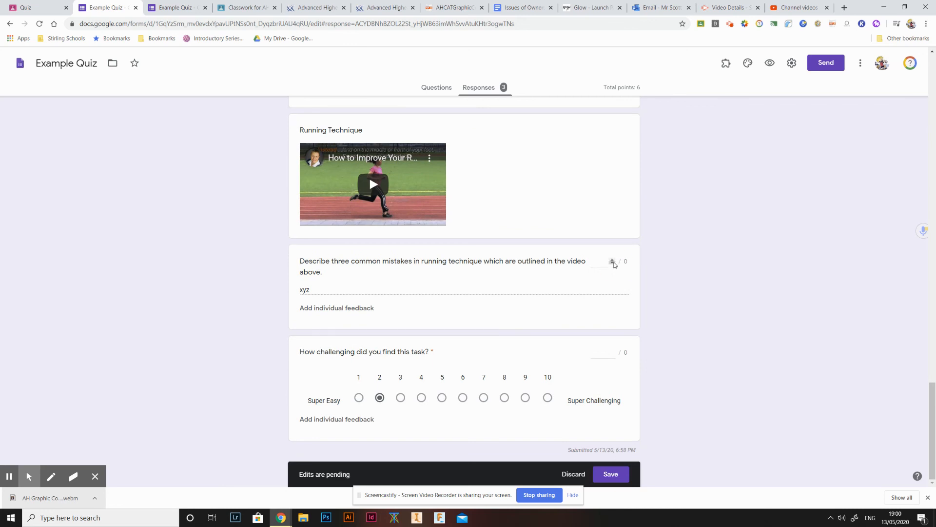
left_click(614, 261)
left_click(614, 356)
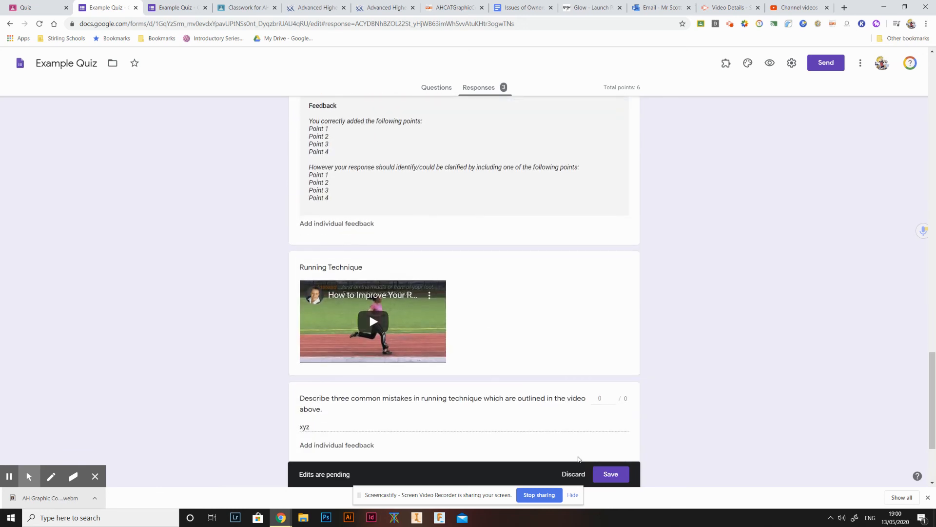
left_click(610, 474)
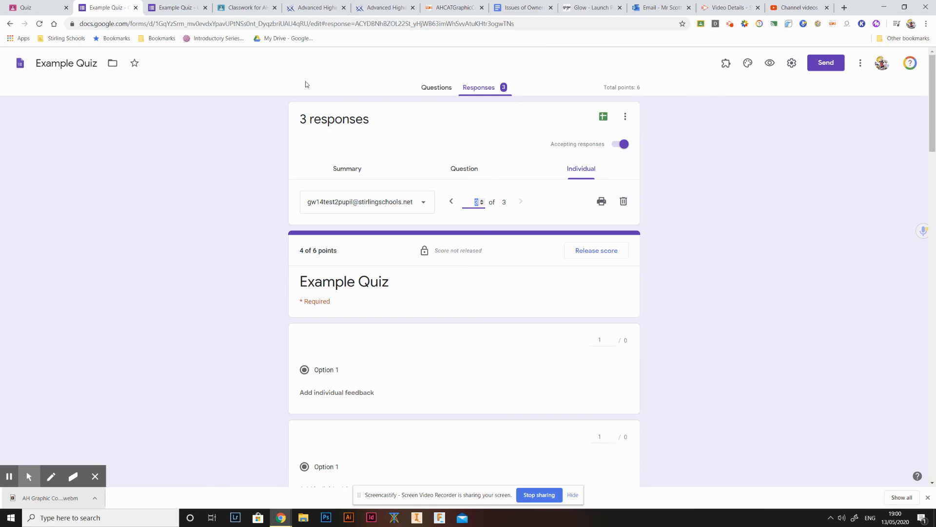
- Return to the Classroom assignment and import the grades from the quiz
left_click(41, 3)
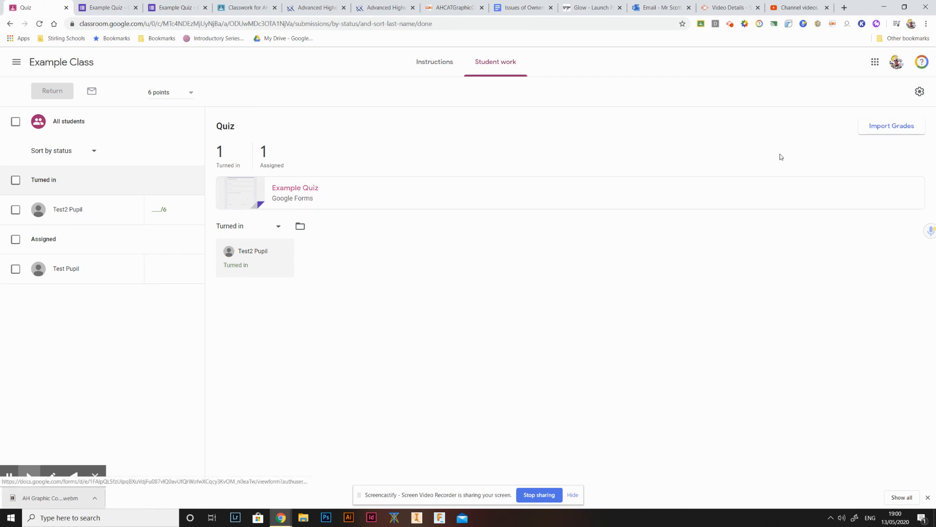
left_click(884, 126)
left_click(589, 293)
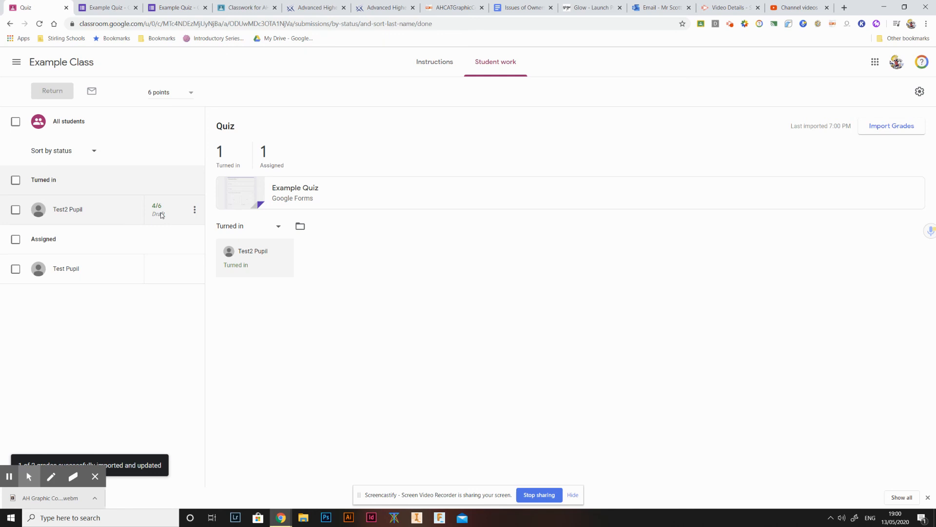
- Select the turned-in student's submission for returning
left_click(16, 210)
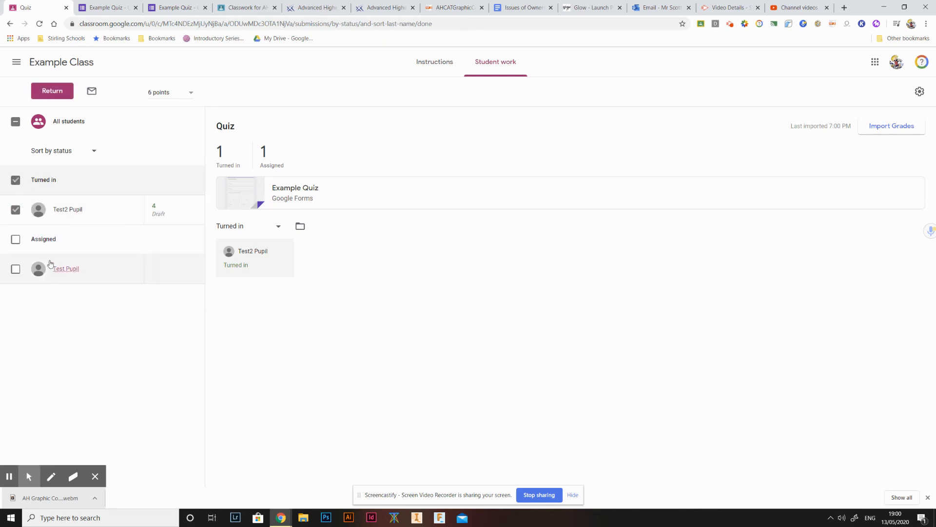